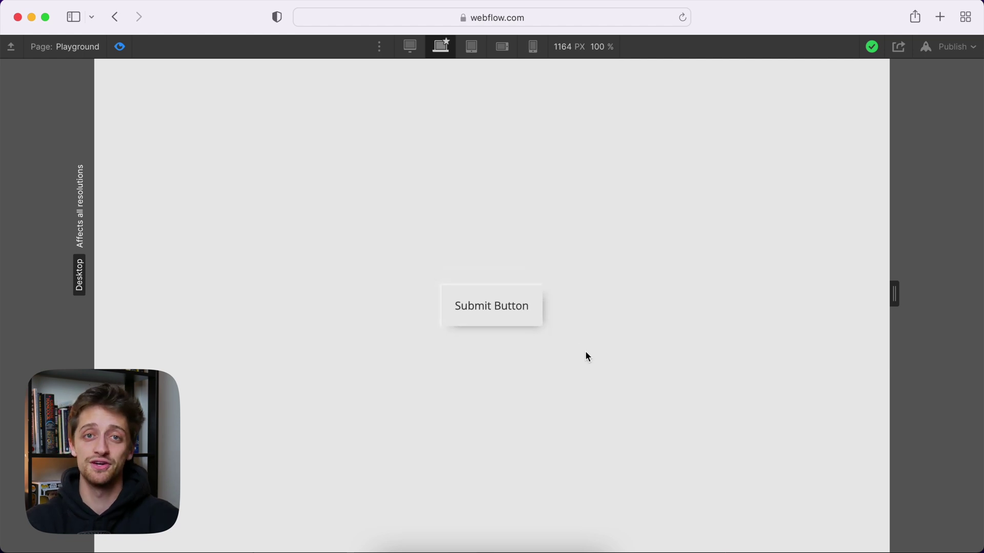
Exit Preview mode to get back to editing the Playground page with the Submit Button.
key("Escape")
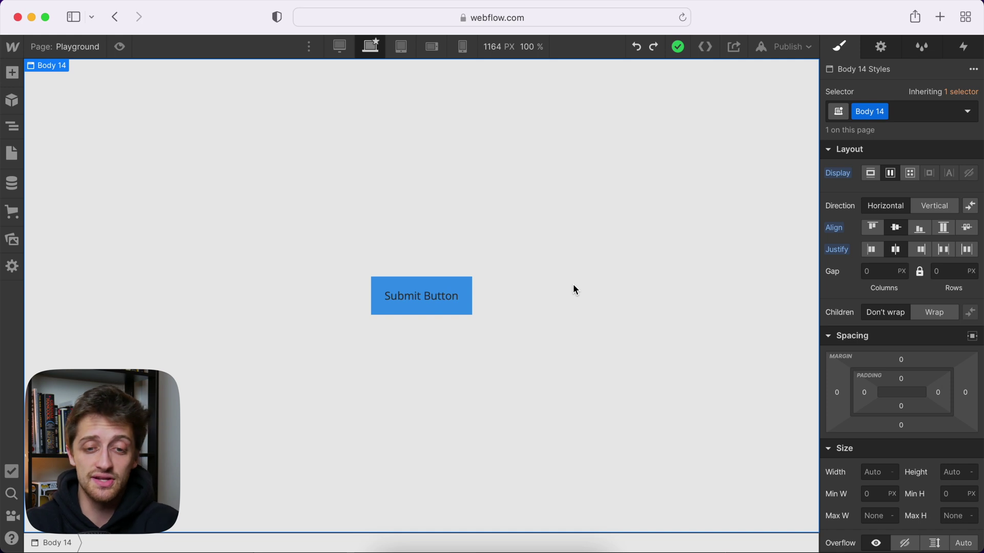
Select the Submit Button on the canvas so its Button 5 styles show.
left_click(447, 292)
left_click(555, 253)
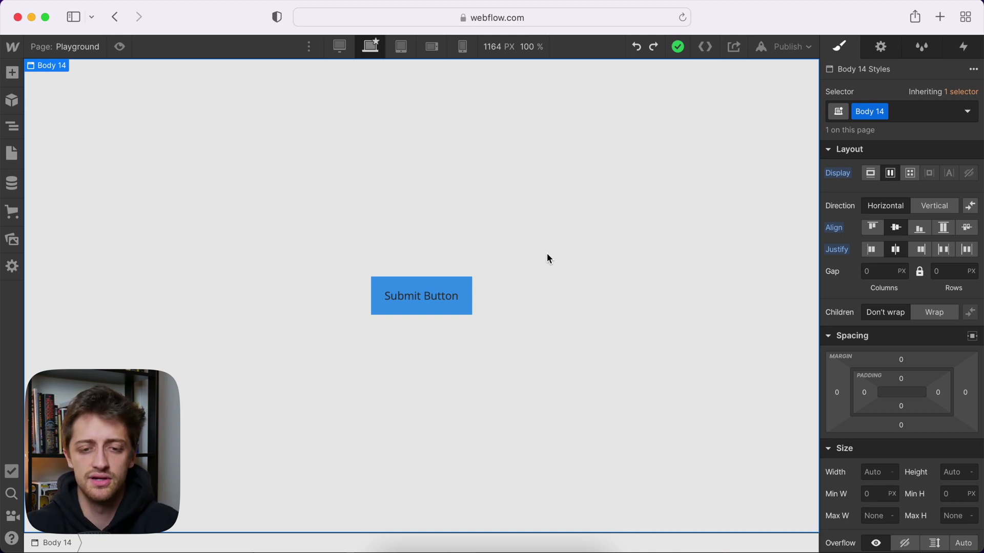
left_click(466, 287)
Set the Submit Button's background to the White Smoke BG swatch (#e9e9e9).
scroll(889, 436, "down", 10)
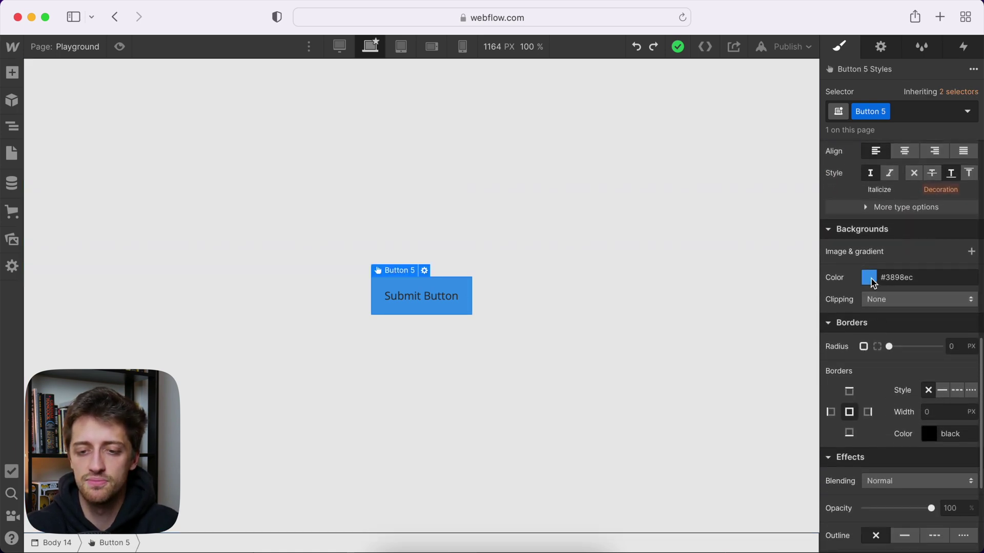
left_click(869, 278)
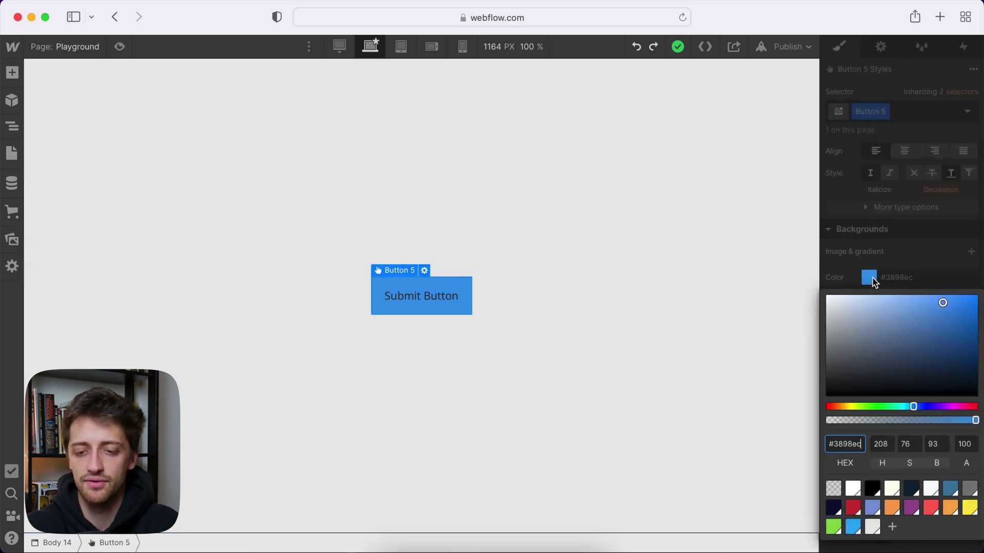
left_click(872, 528)
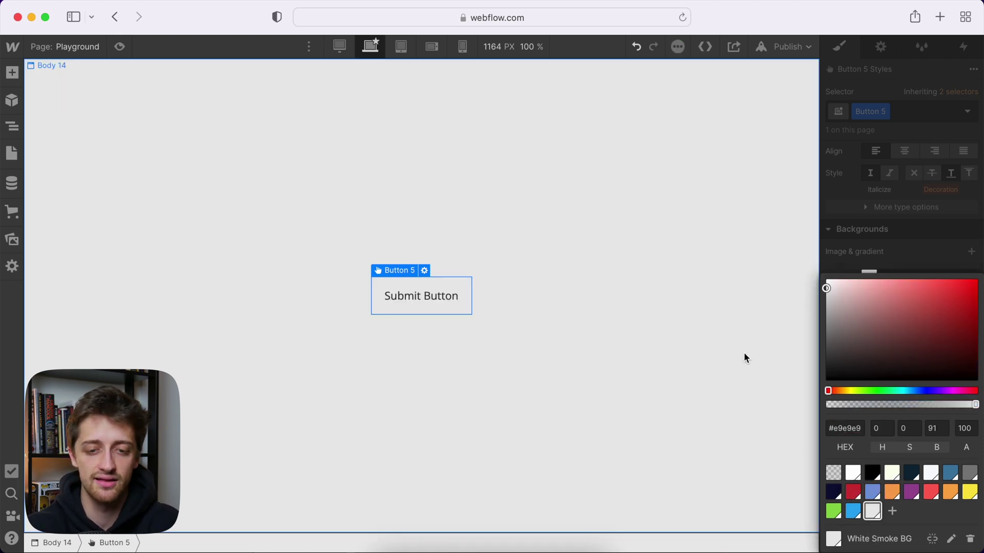
left_click(707, 336)
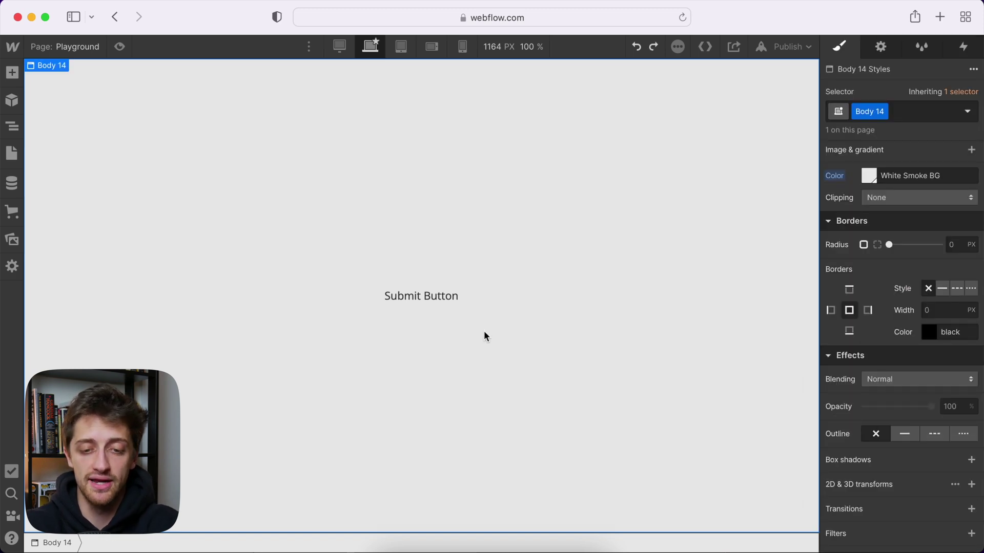
Add an outer box shadow: 8px distance, 13px blur, -5px size, black at 69% opacity.
left_click(464, 303)
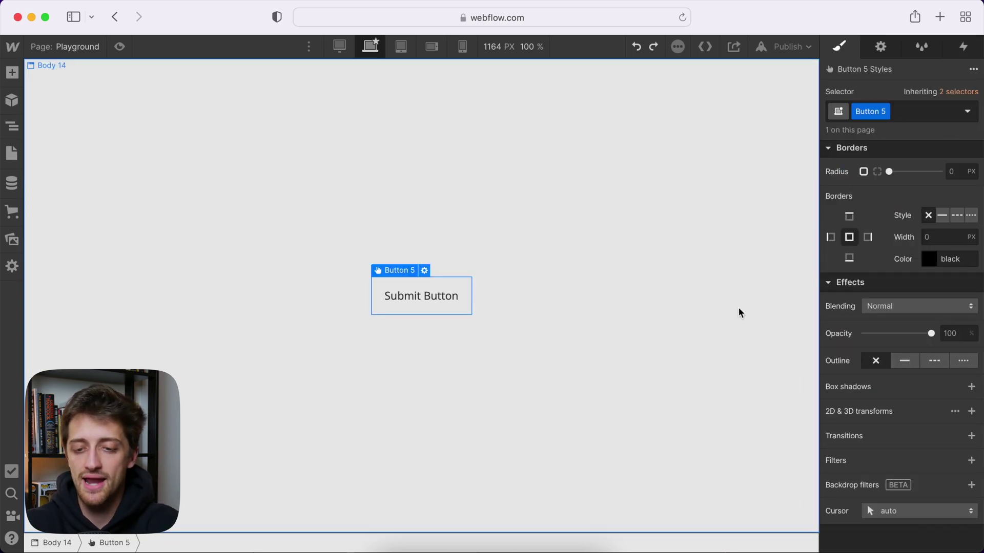
left_click(971, 387)
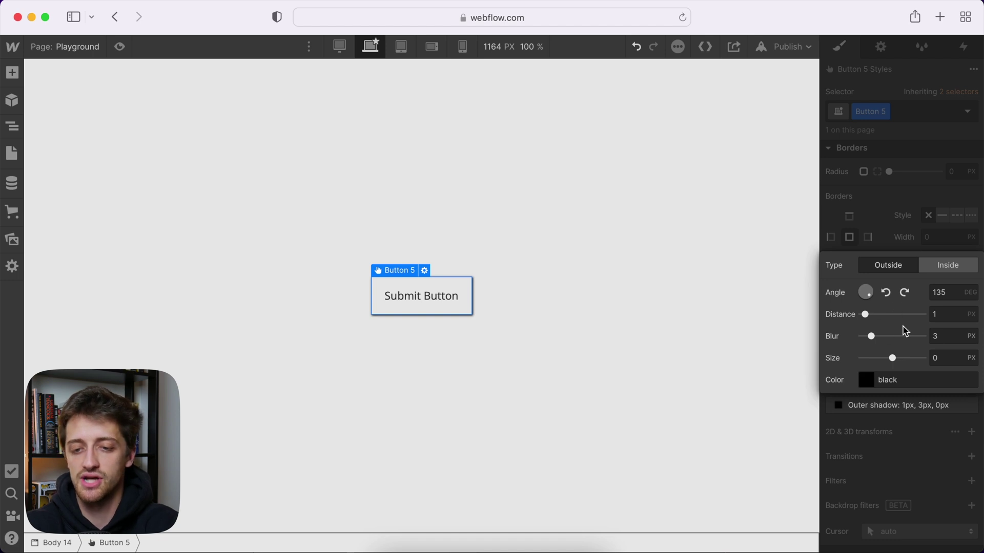
left_click_drag(865, 314, 885, 357)
left_click(867, 381)
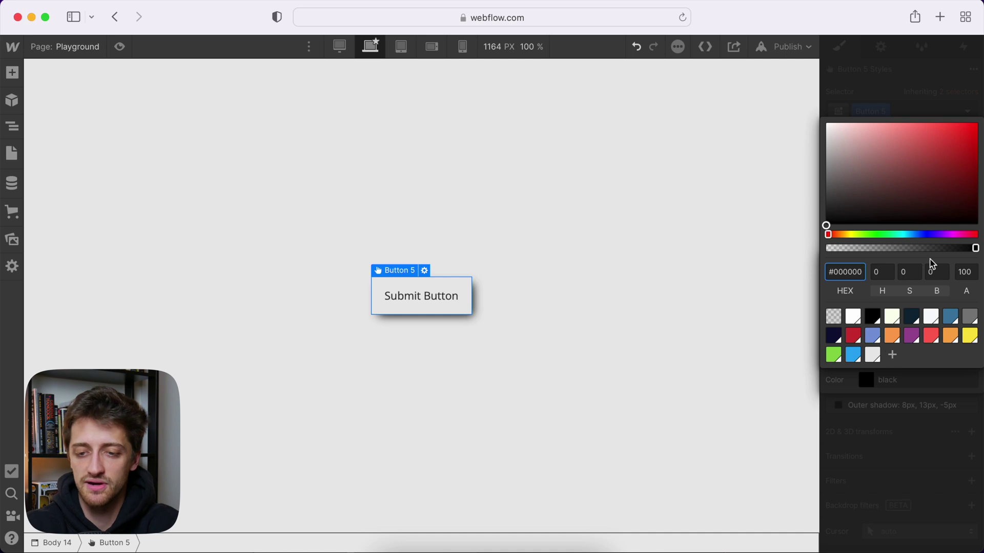
left_click_drag(931, 249, 927, 249)
left_click(834, 386)
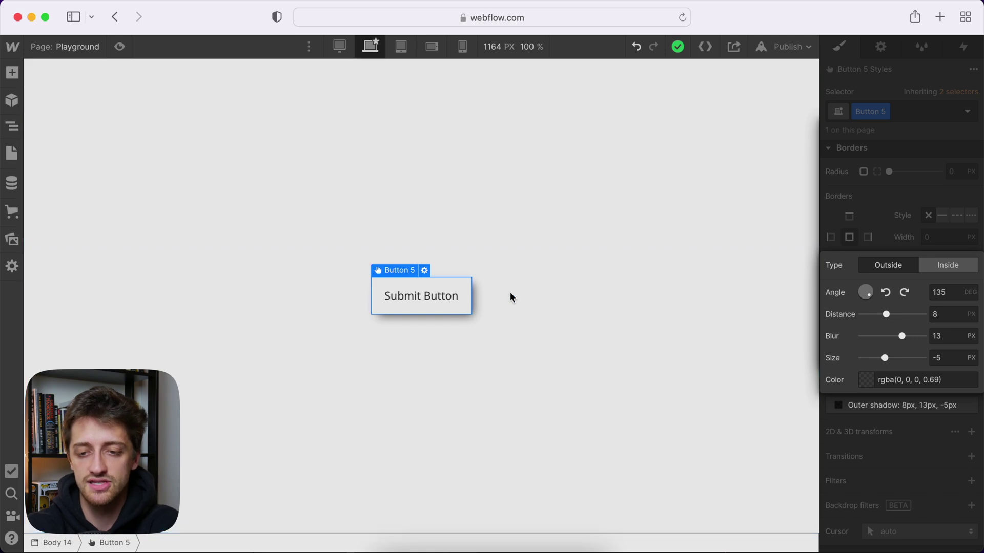
left_click(874, 221)
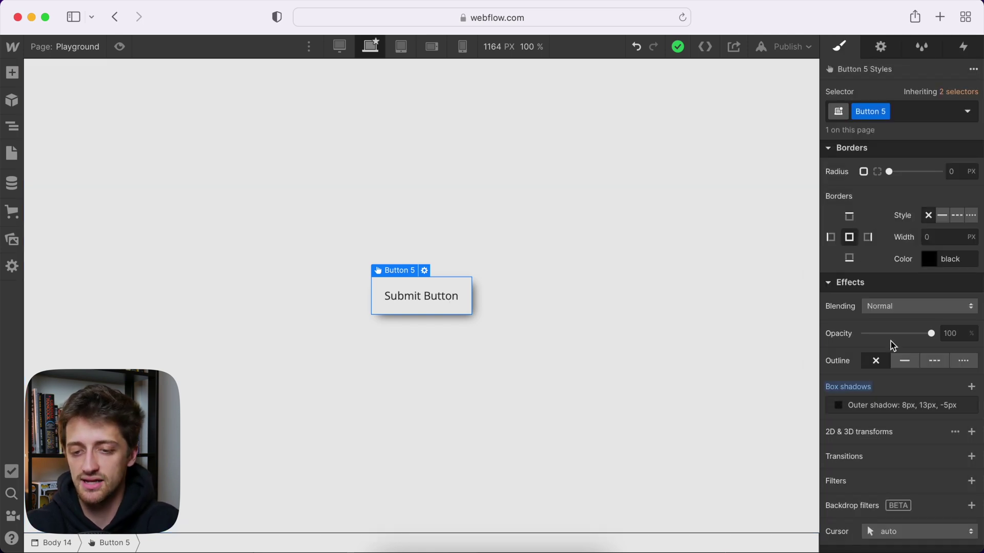
Add a second, white box shadow angled at 315° as the button's highlight.
left_click(971, 388)
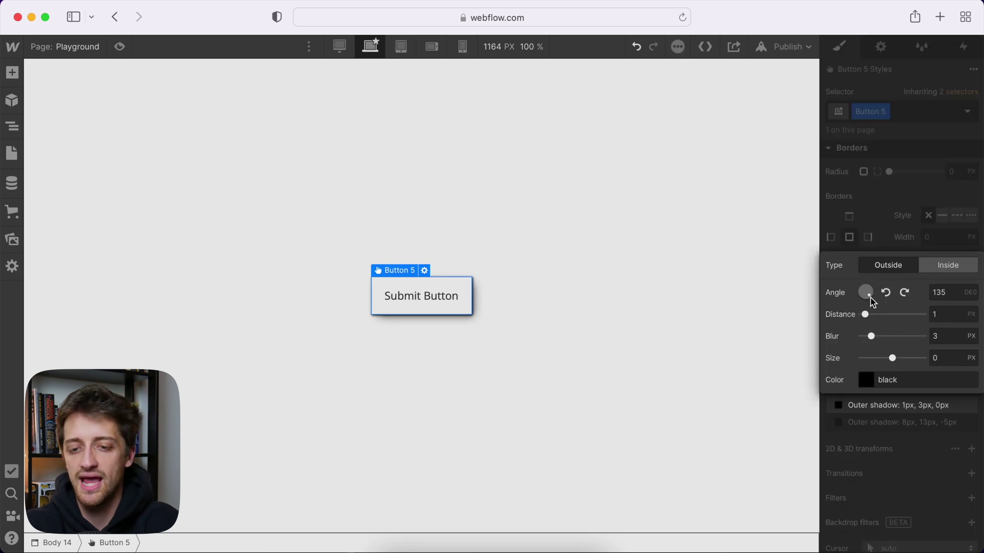
left_click_drag(868, 294, 853, 285)
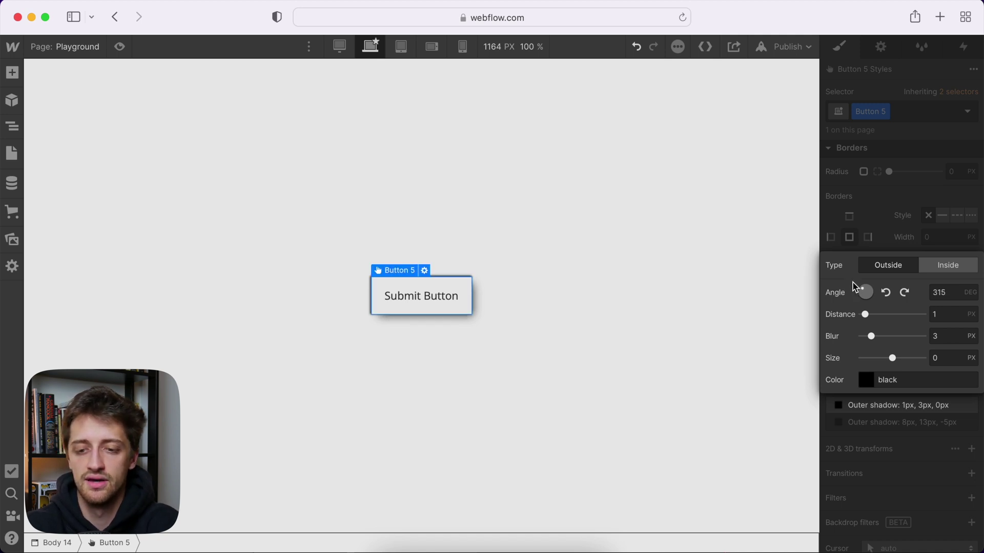
left_click(865, 382)
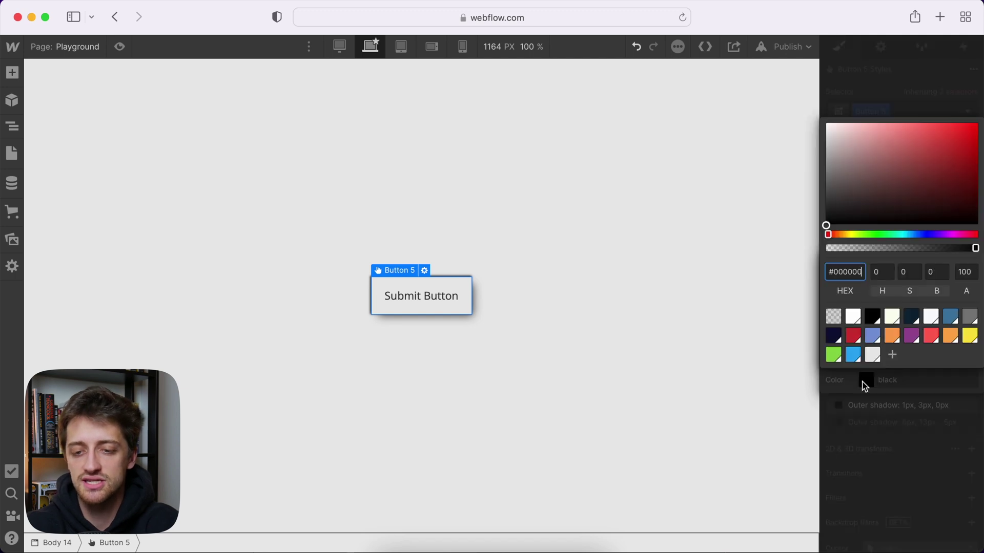
left_click(853, 316)
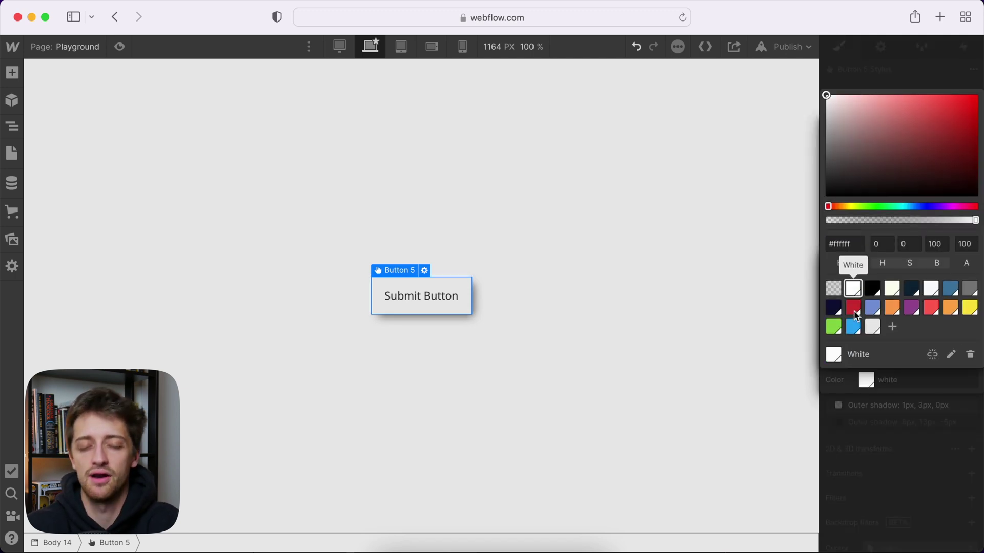
left_click(603, 312)
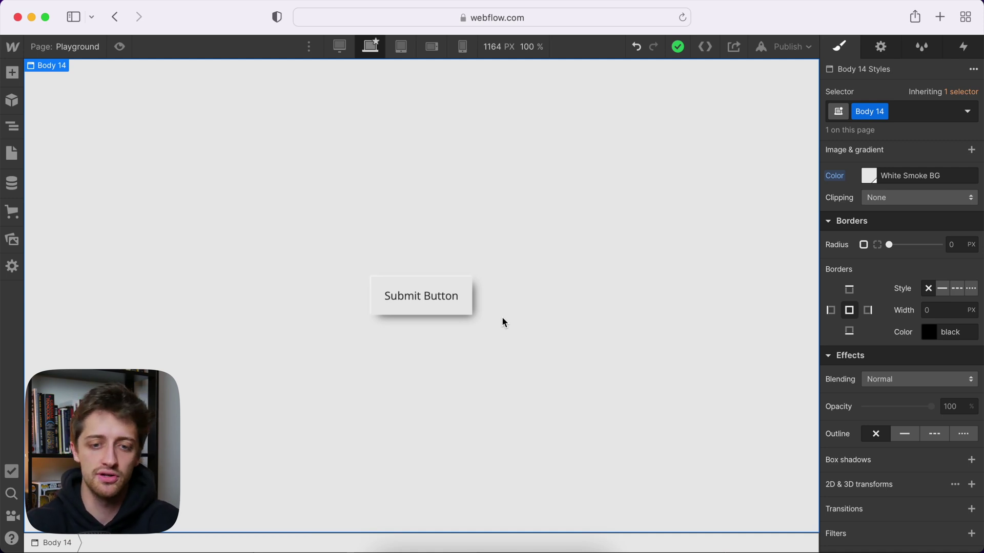
Select the Submit Button and switch its styling to the Hover state.
left_click(469, 294)
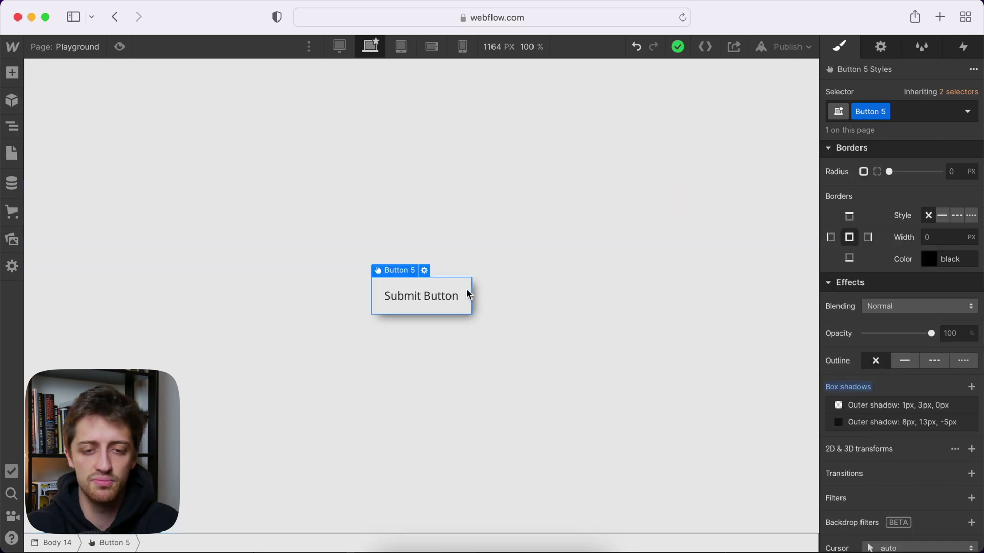
left_click(968, 113)
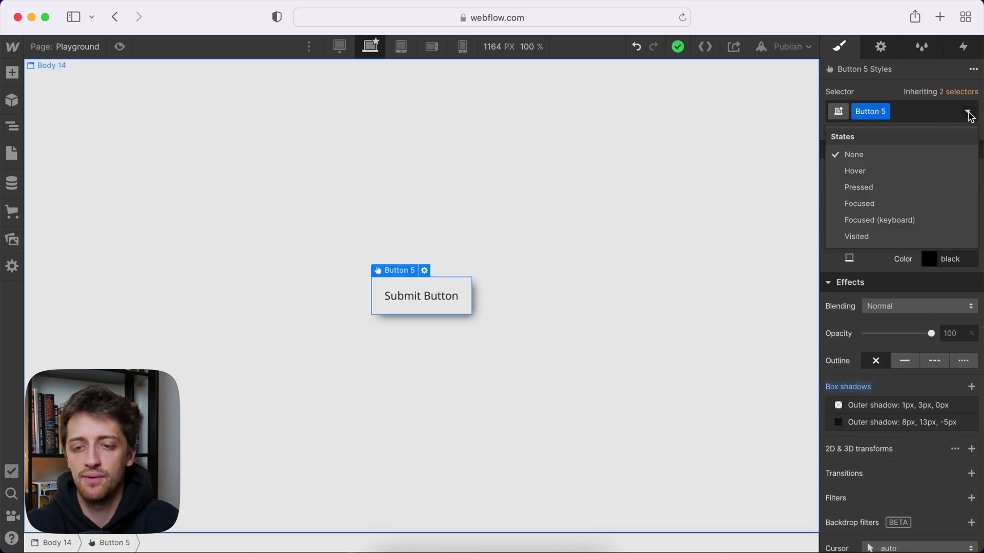
left_click(896, 172)
Set the white hover shadow to 16px distance, 20px blur and -2px size.
scroll(881, 337, "down", 2)
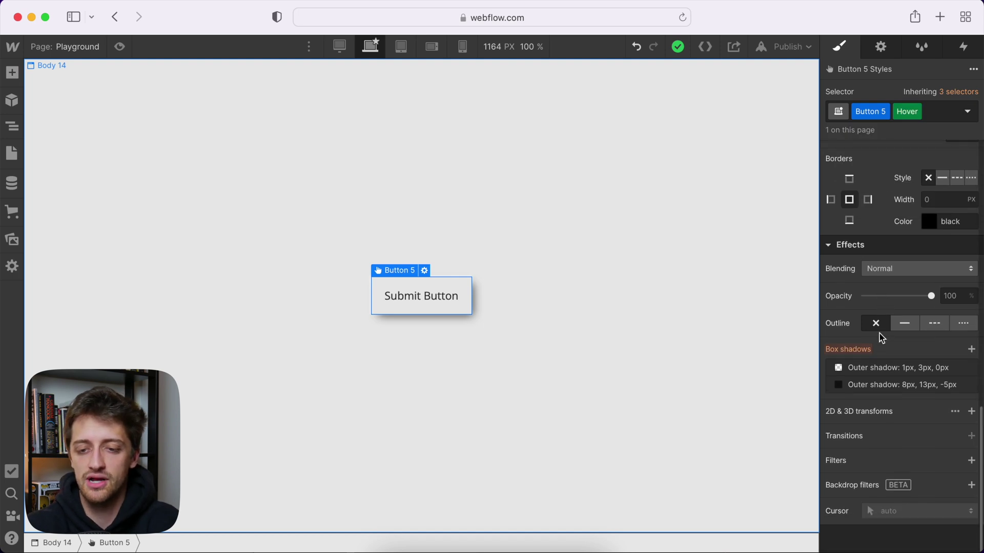
mouse_move(904, 370)
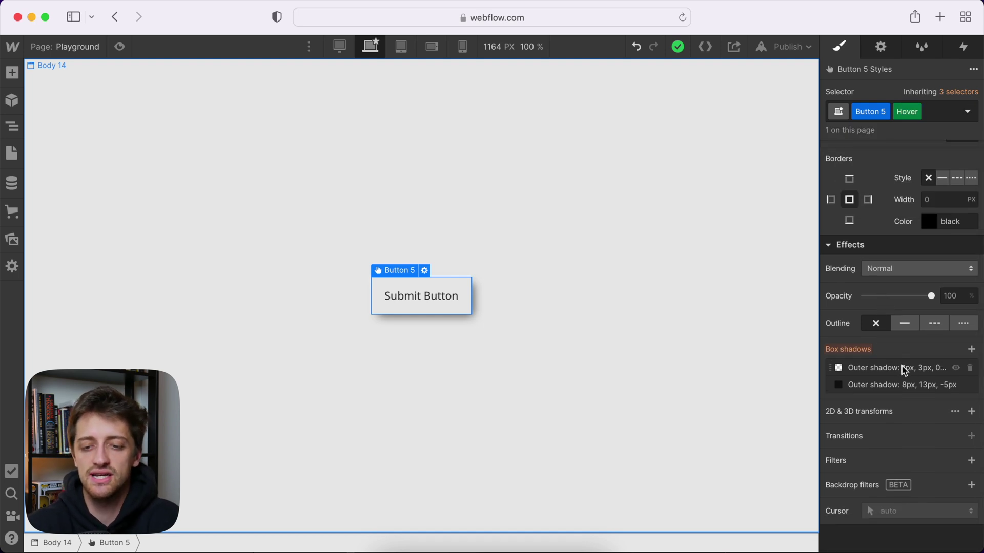
left_click(904, 370)
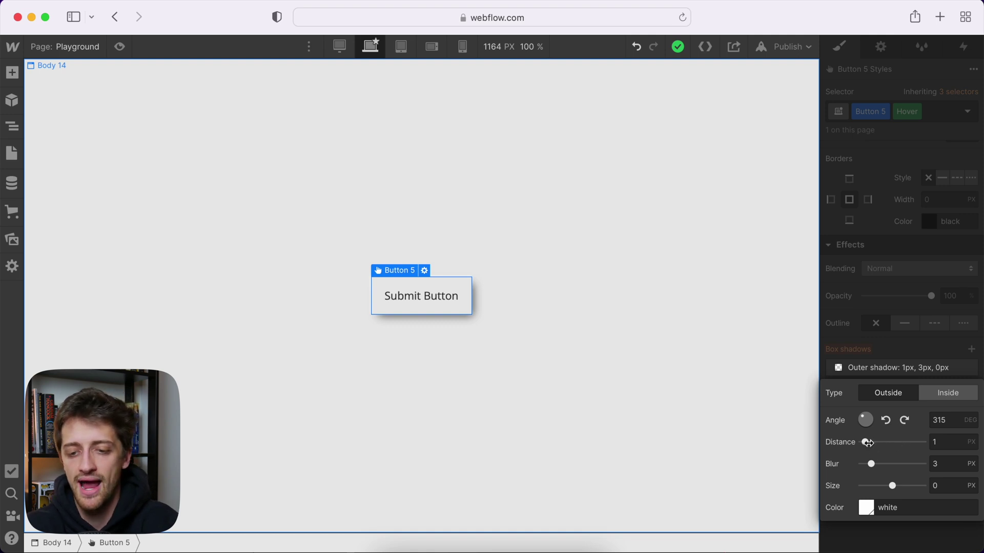
left_click_drag(865, 441, 889, 486)
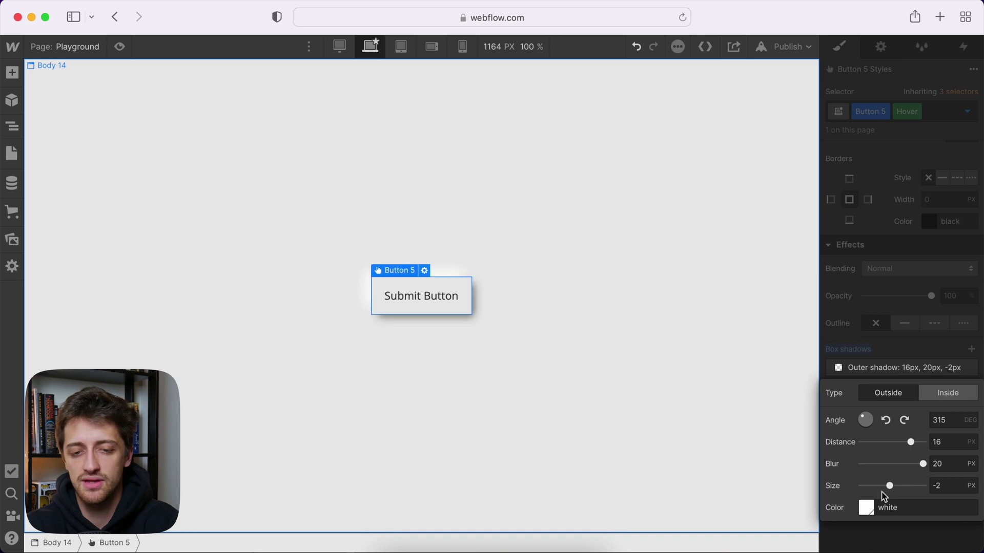
left_click(908, 351)
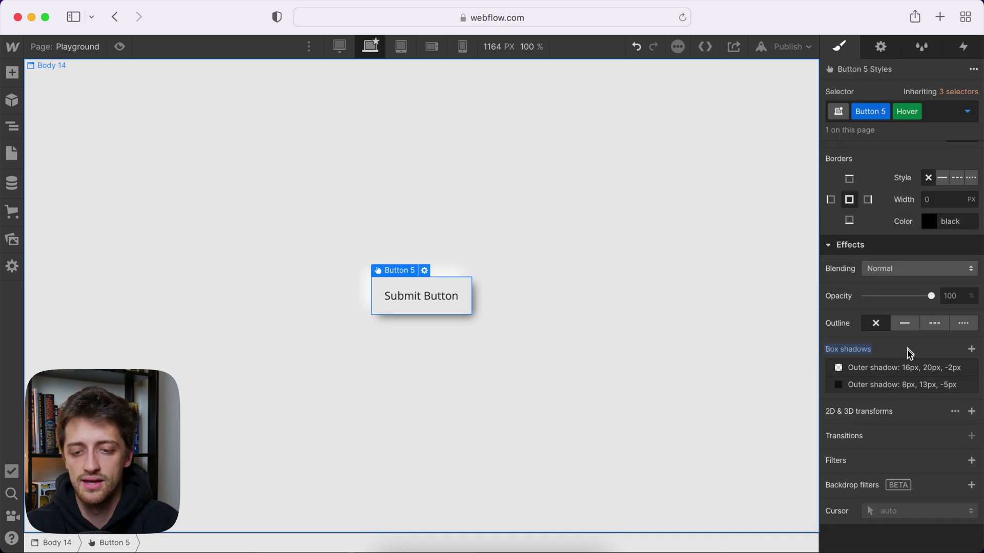
left_click(896, 385)
Set the dark hover shadow to 16px distance, 20px blur, -1px size, 38% black.
left_click_drag(885, 459, 890, 505)
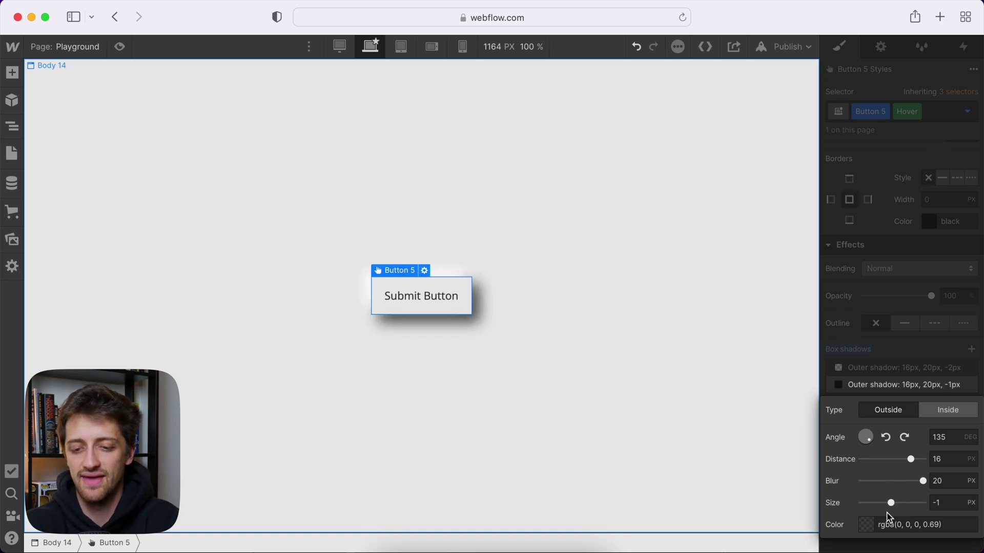
left_click(865, 526)
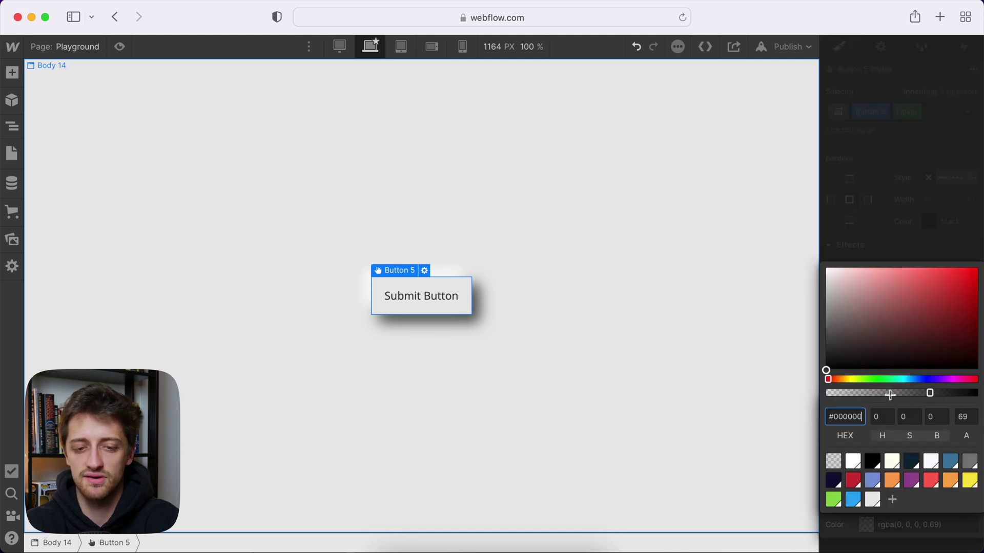
left_click_drag(890, 395, 871, 393)
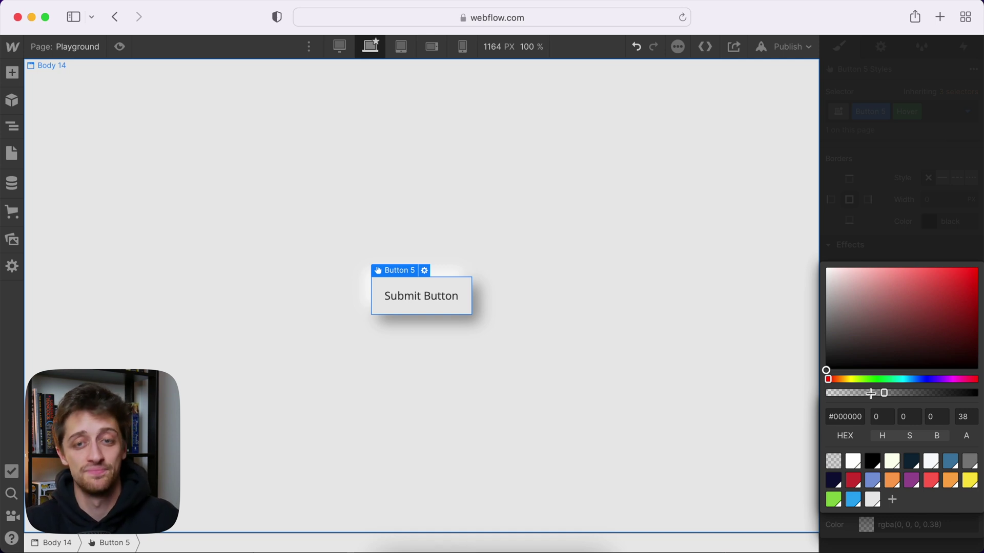
left_click(893, 238)
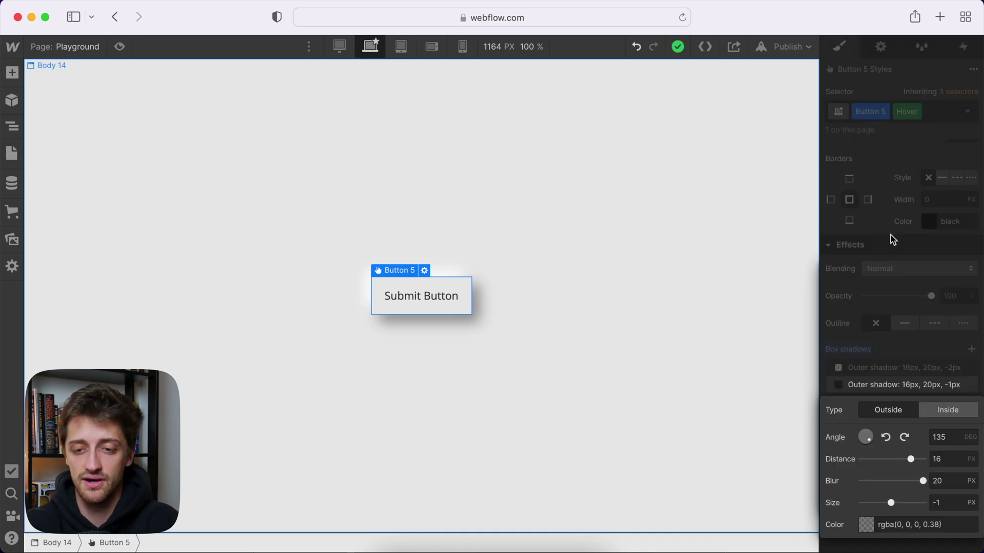
left_click(910, 261)
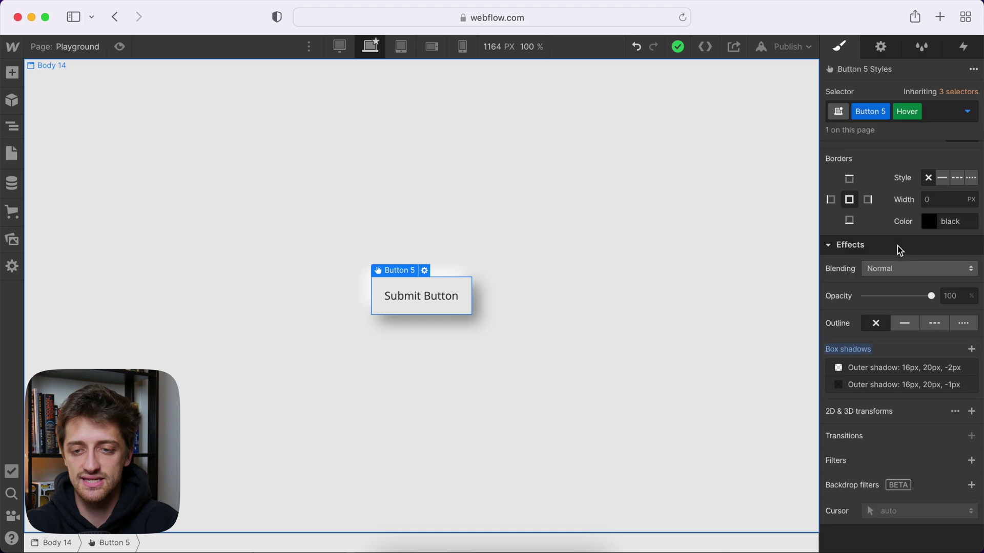
left_click(749, 270)
Keep the body on its default state and preview the page to test the hover shadows.
left_click(967, 112)
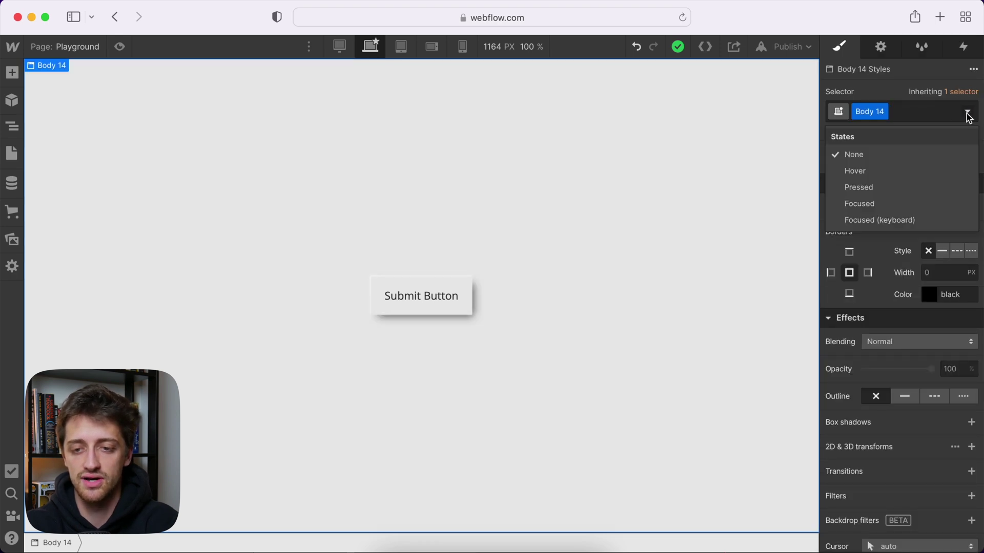
left_click(865, 155)
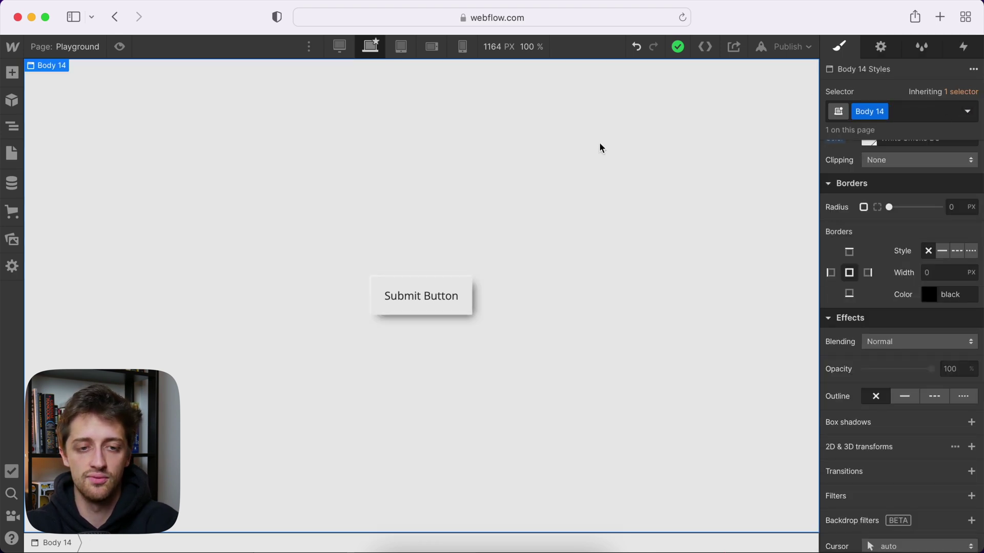
left_click(121, 47)
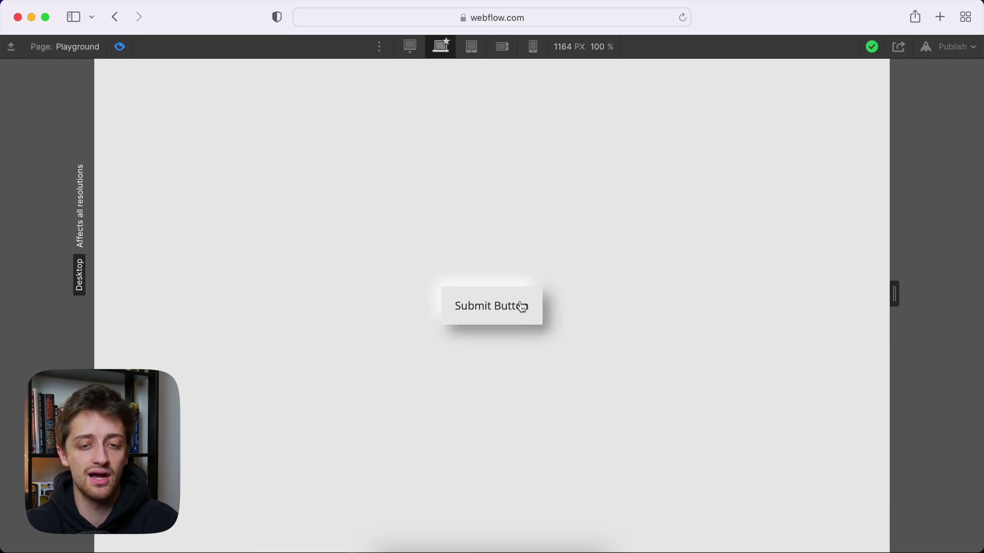
left_click(127, 51)
Give the button's None state a 400 ms ease Box Shadow transition, then preview the page.
left_click(456, 289)
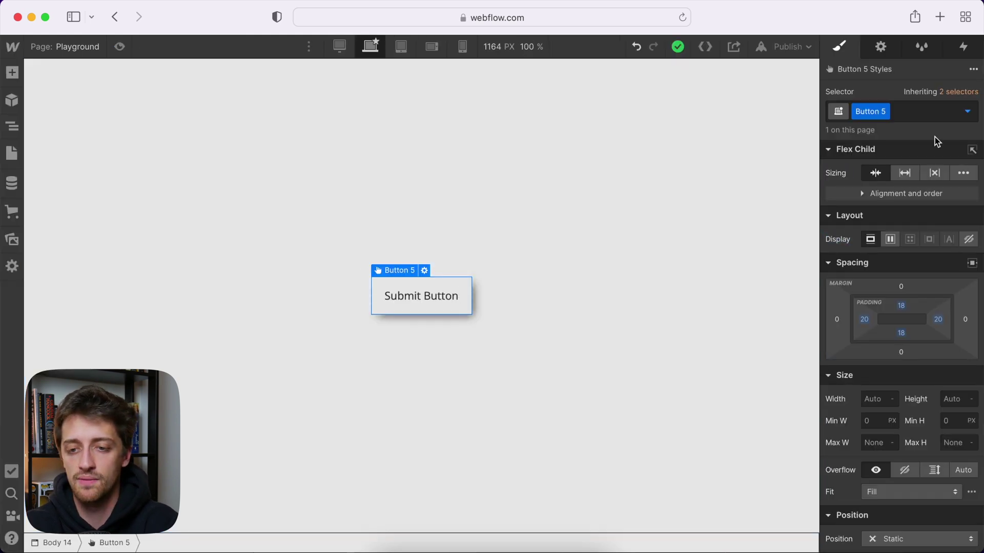
left_click(967, 112)
left_click(886, 153)
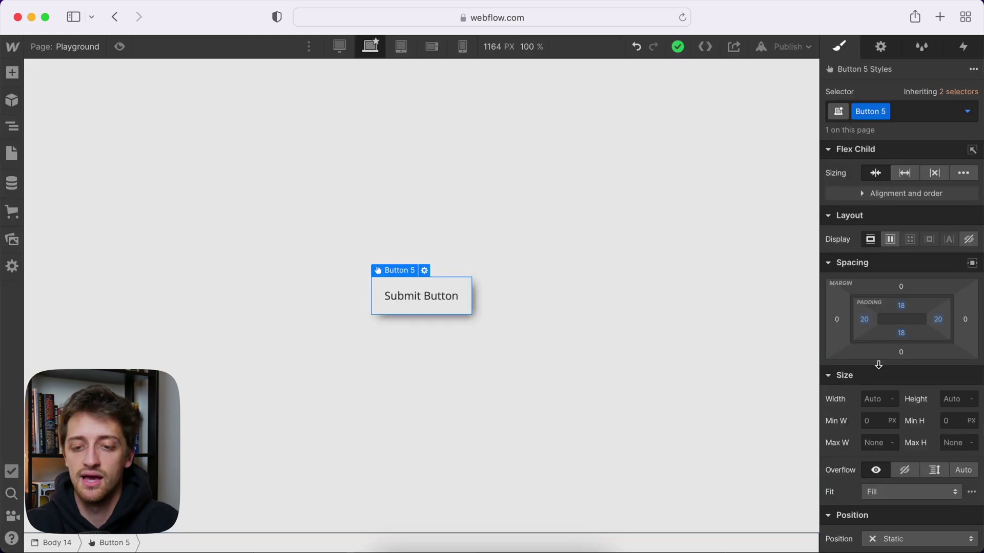
scroll(878, 365, "down", 10)
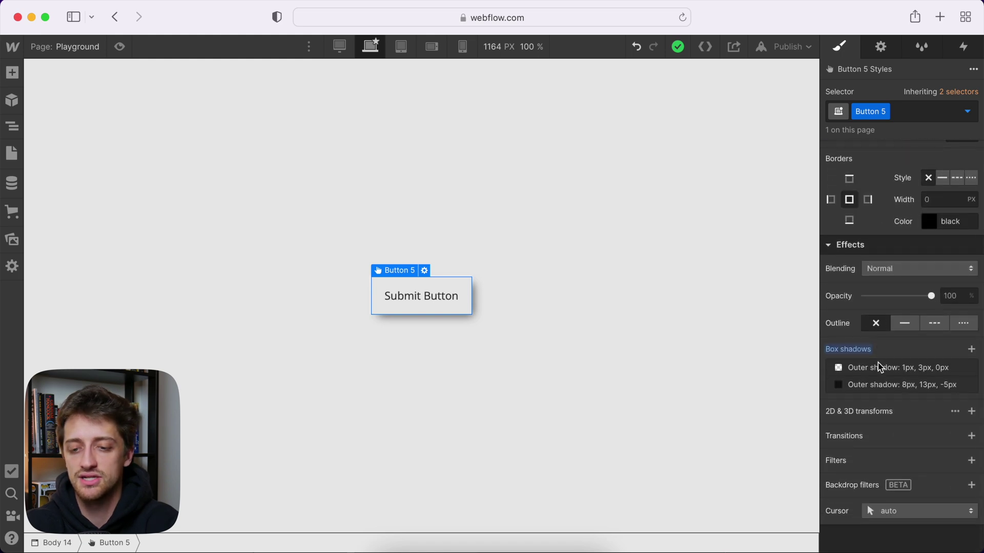
left_click(972, 436)
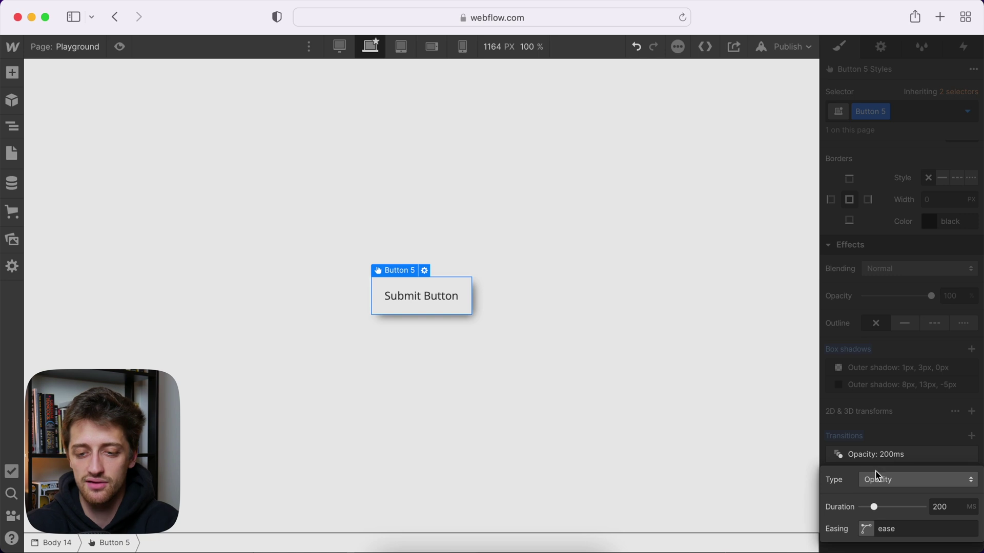
left_click(891, 481)
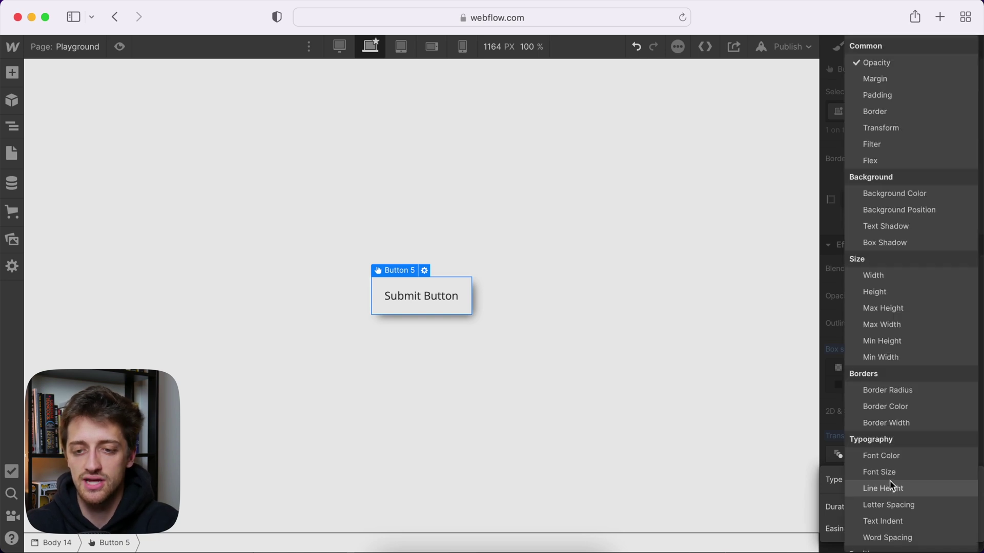
left_click(910, 244)
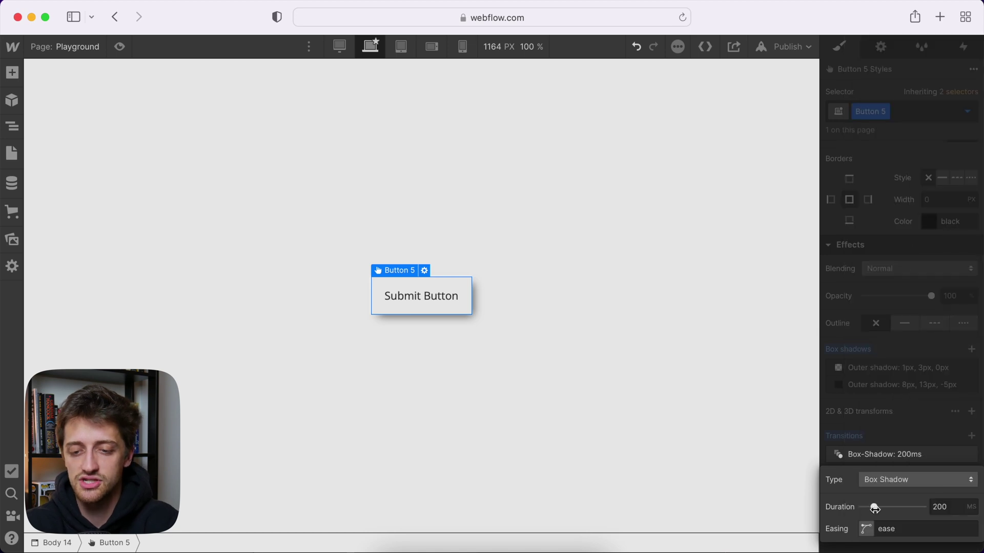
left_click_drag(875, 508, 886, 507)
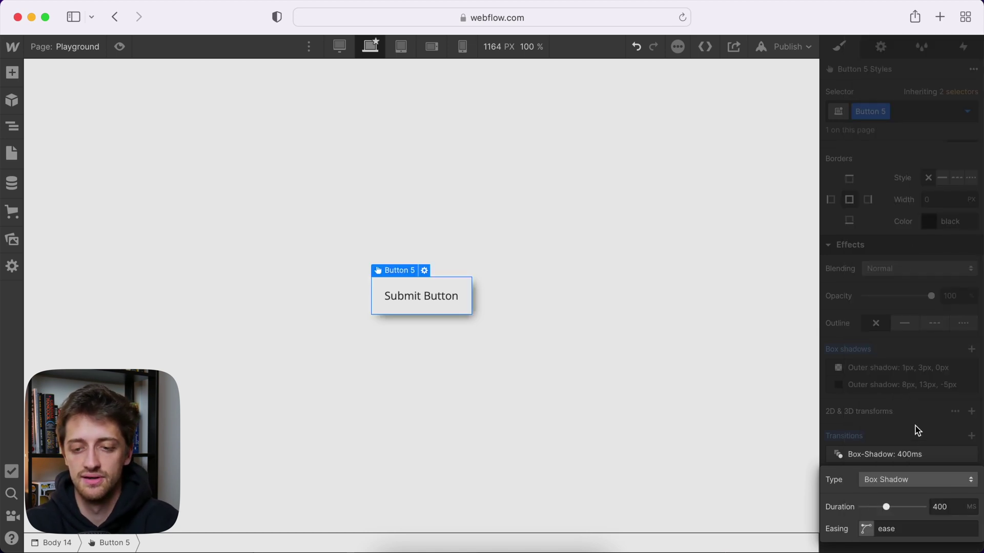
left_click(623, 326)
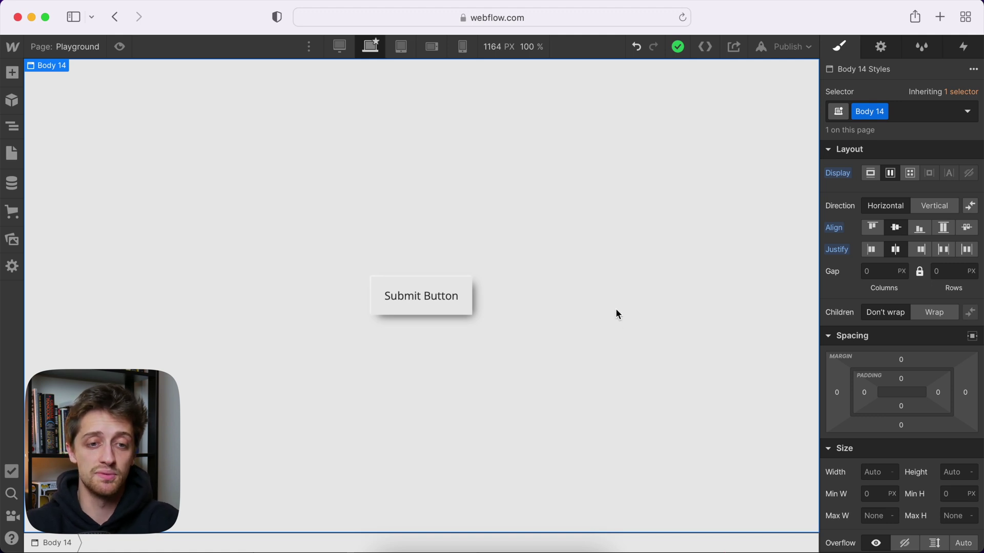
left_click(121, 48)
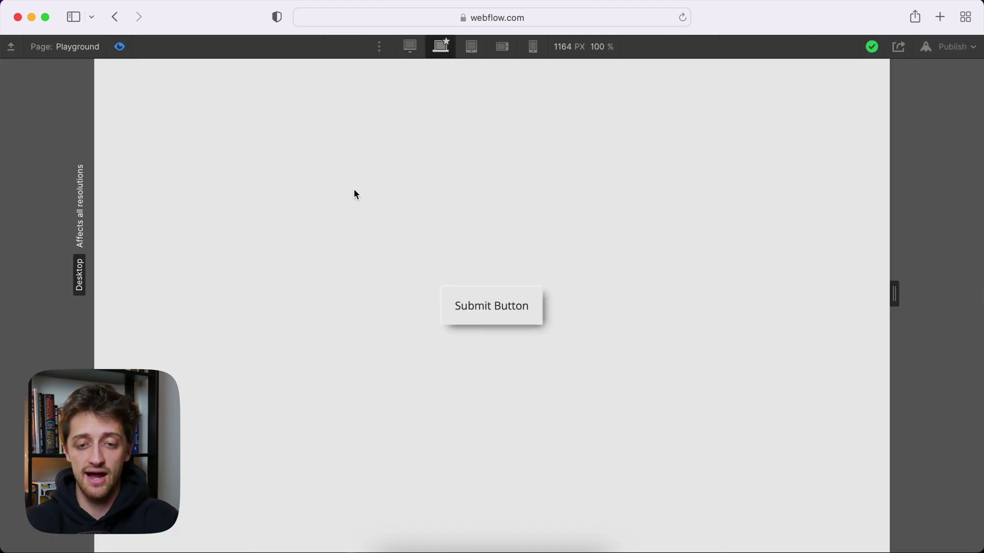